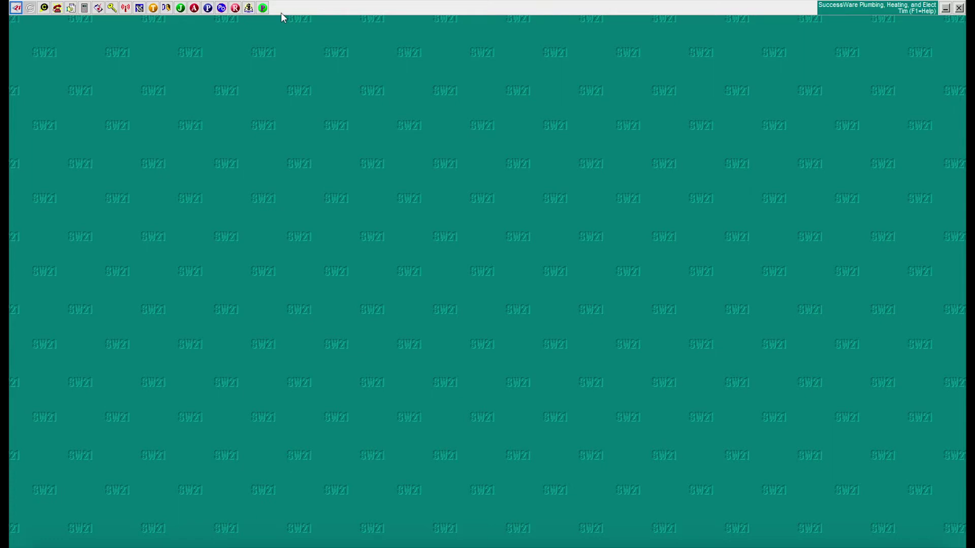
# Step: Open the Umber Plastics ventilation system project, open its FX phase job, and select the call scheduled for 02/27/2020
pyautogui.click(261, 10)
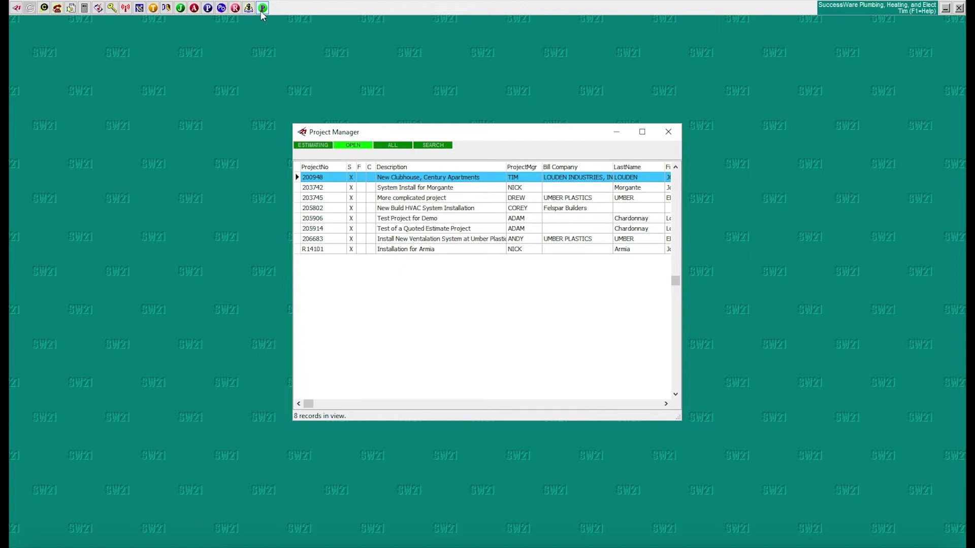
pyautogui.doubleClick(400, 243)
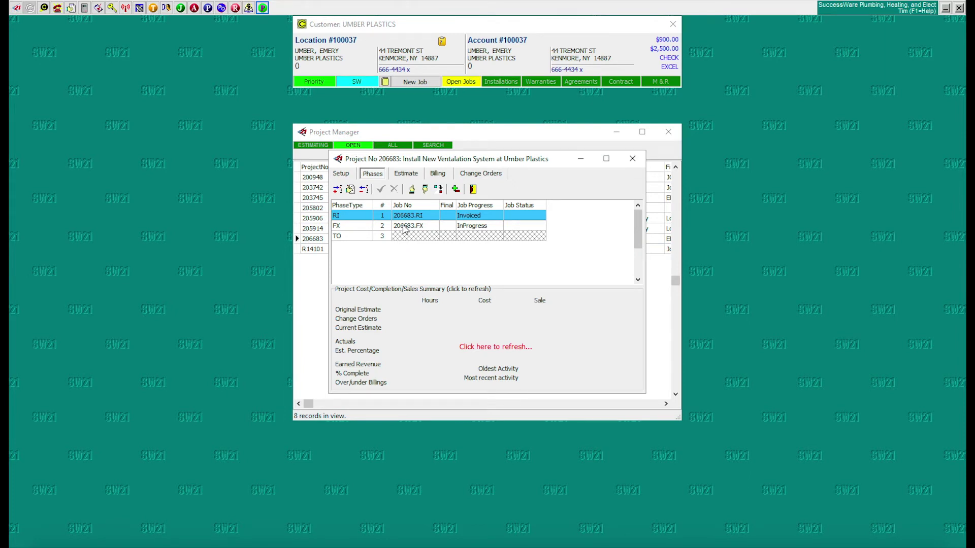
pyautogui.doubleClick(405, 227)
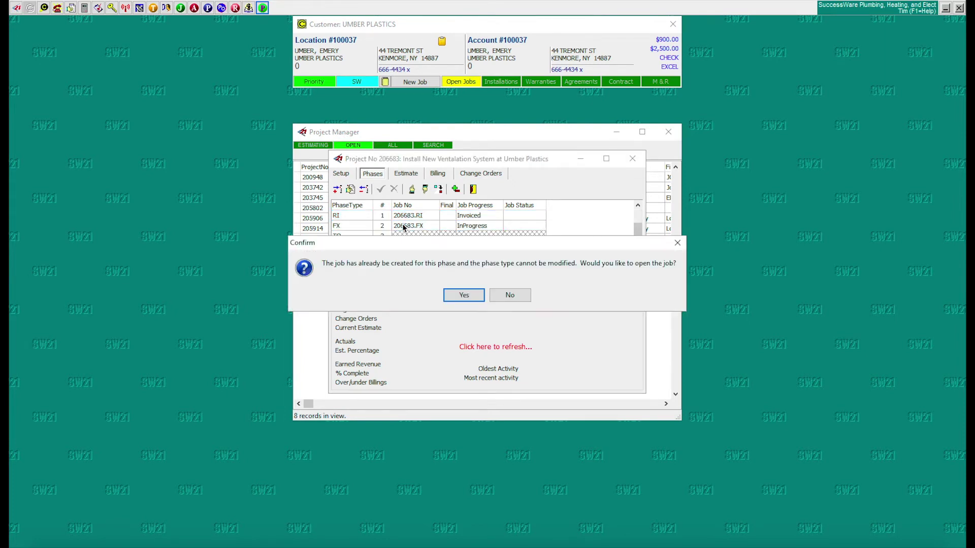
pyautogui.click(460, 297)
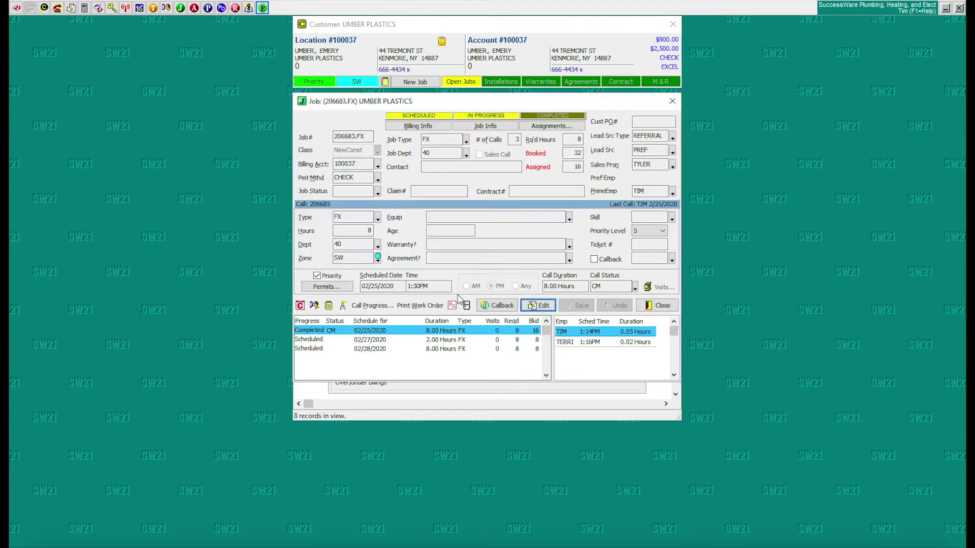
pyautogui.click(383, 341)
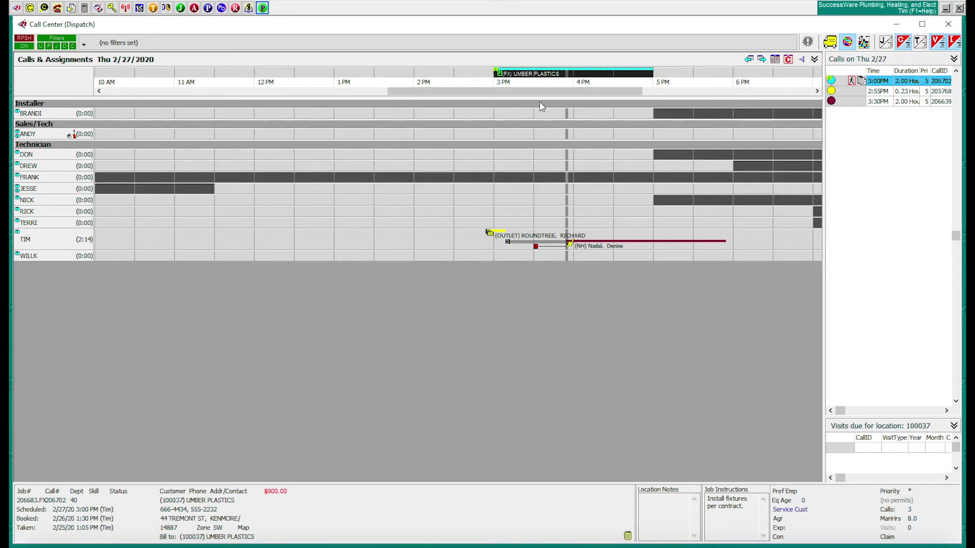
# Step: Assign the Umber Plastics FX call at 3 PM to the technician already holding two calls, and advance the mobile assignment past its directions
pyautogui.moveTo(531, 74); pyautogui.dragTo(504, 229)
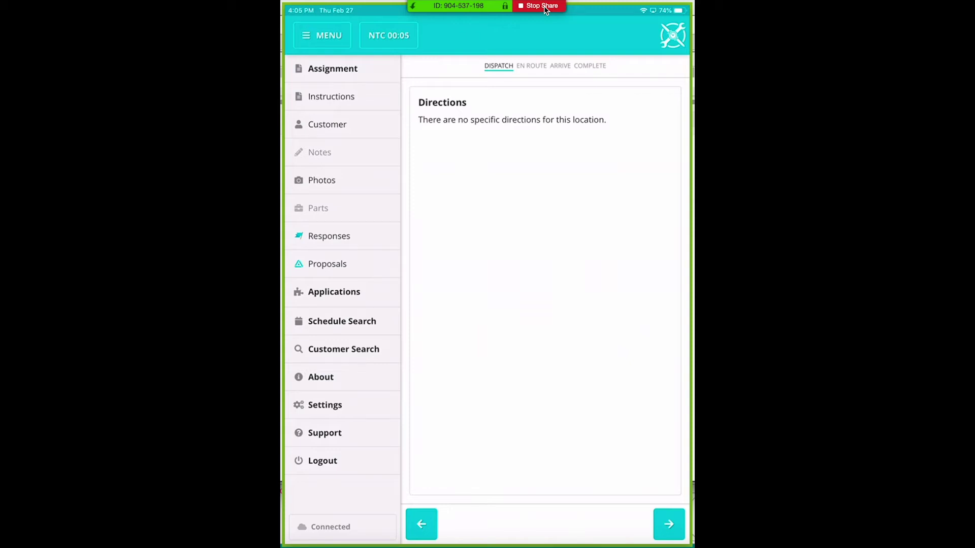
pyautogui.click(669, 525)
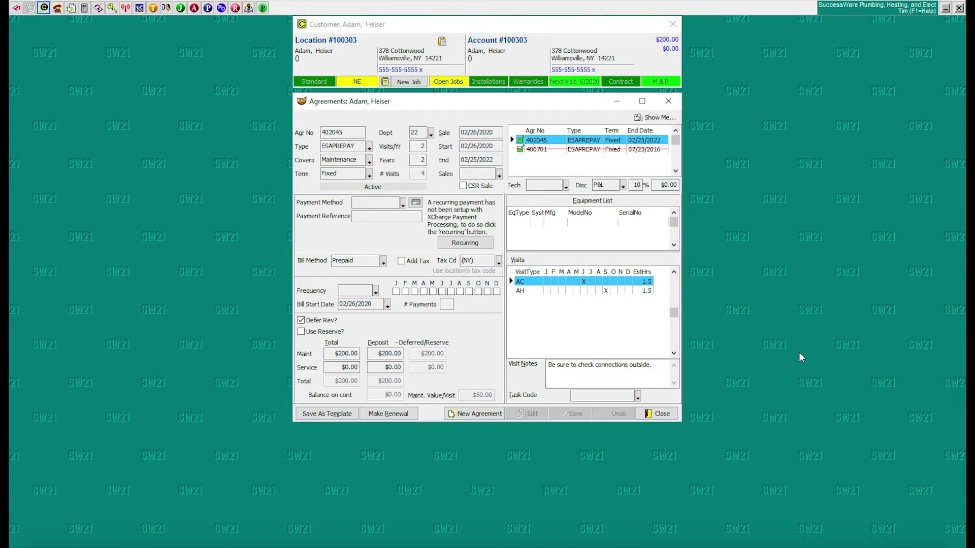
# Step: Compare the visit notes of the AC and AH visits in the customer's active ESAPREPAY agreement
pyautogui.click(537, 292)
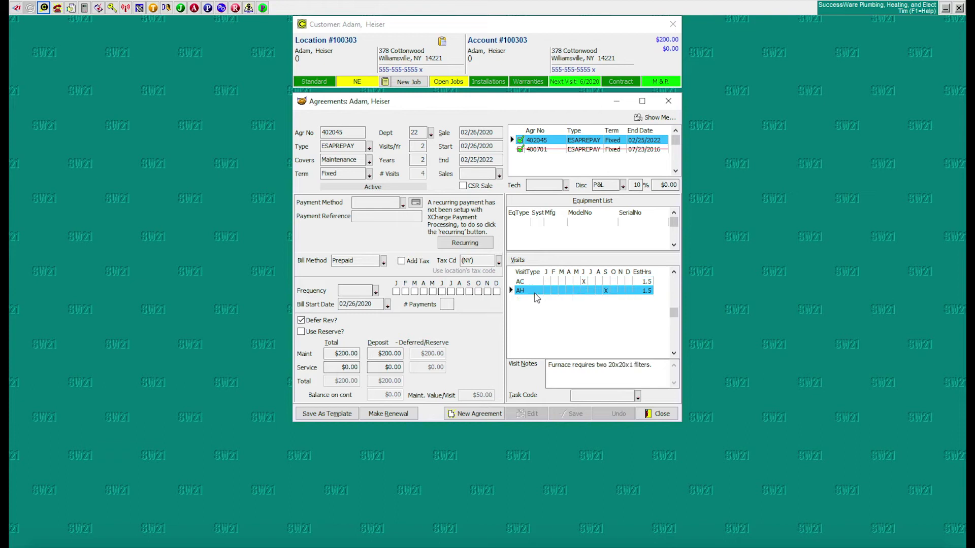
pyautogui.click(542, 282)
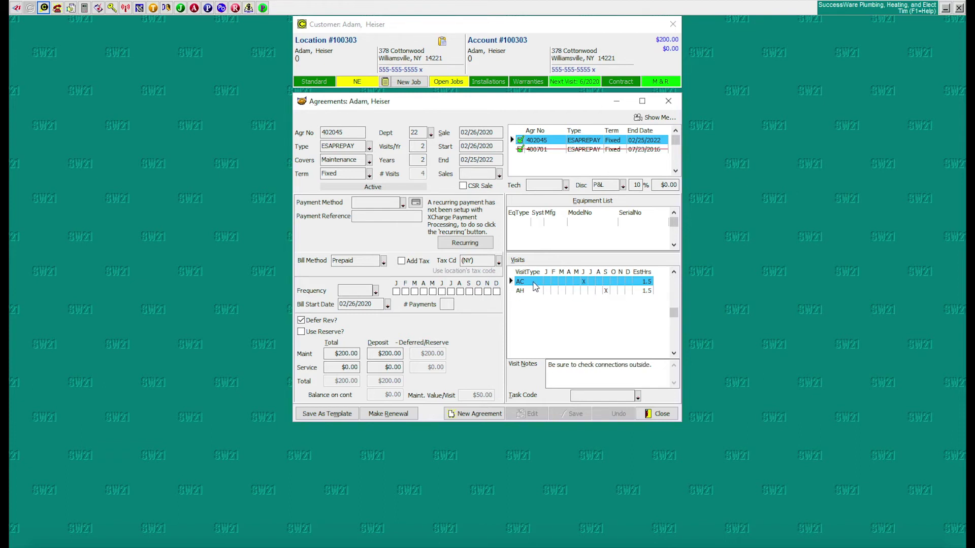
pyautogui.click(531, 293)
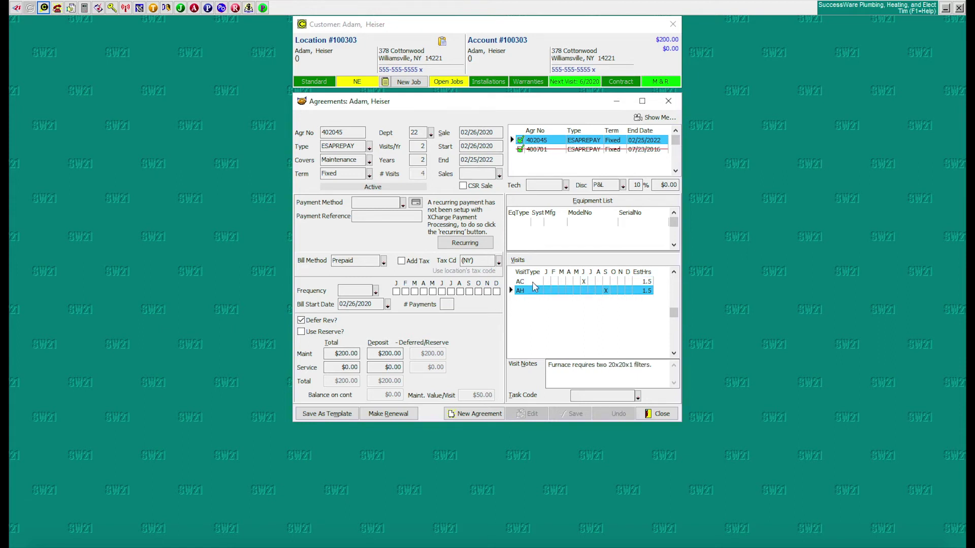
pyautogui.click(533, 283)
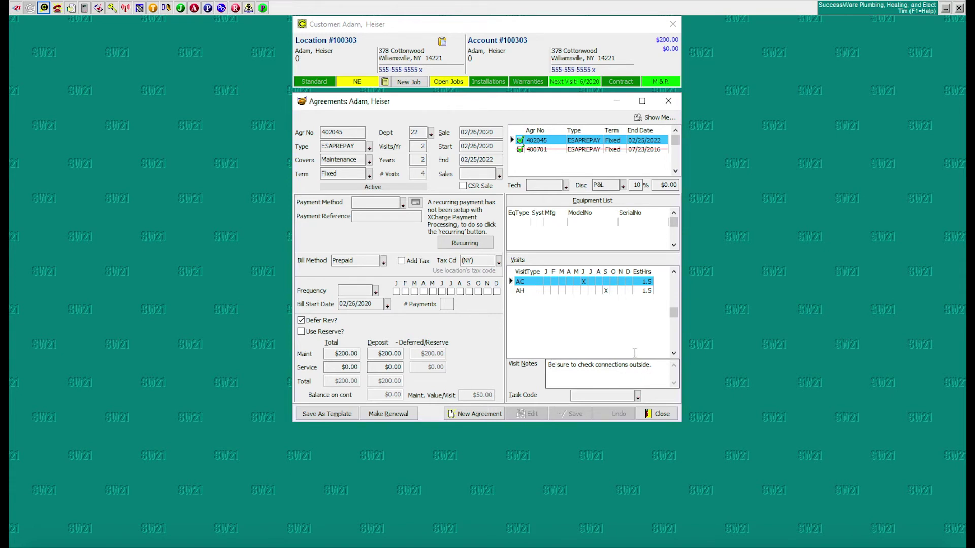
pyautogui.click(565, 292)
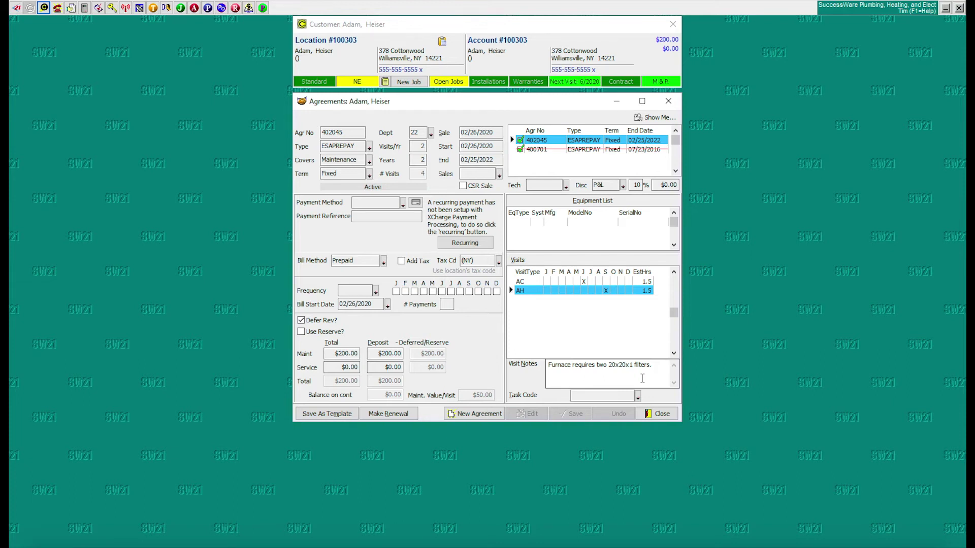
# Step: Modify the agreement's visit schedule by appending "This is a note." to the AC visit's notes, saving the visit and posting the changes
pyautogui.rightClick(542, 311)
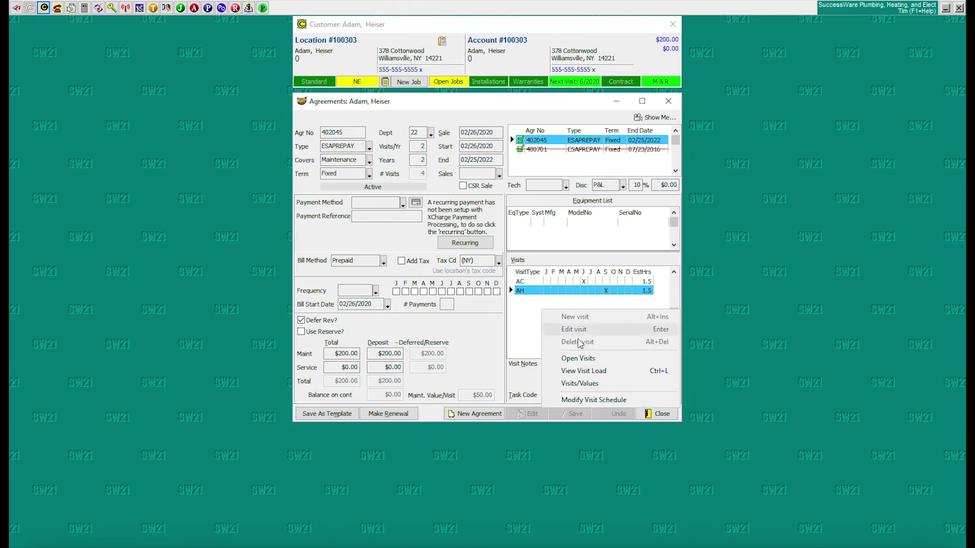
pyautogui.click(576, 400)
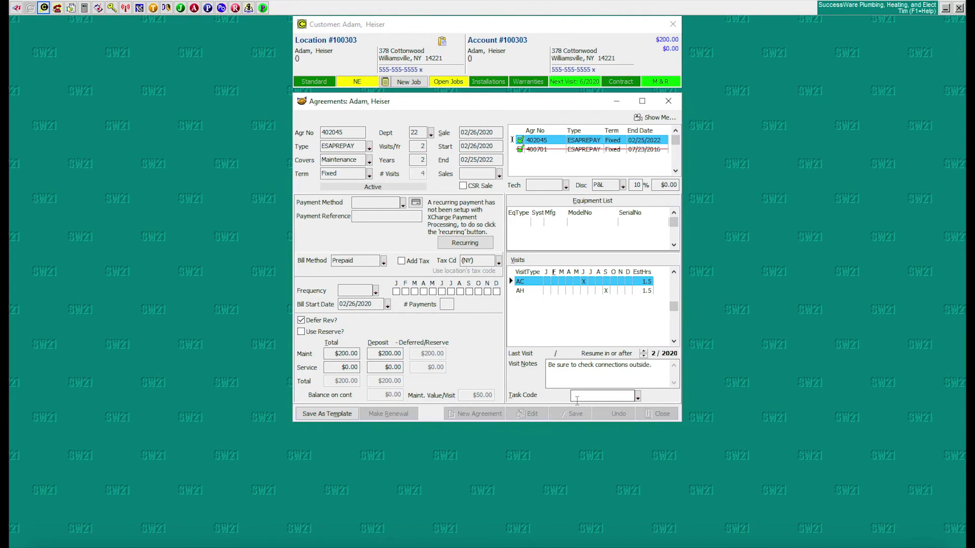
pyautogui.click(657, 370)
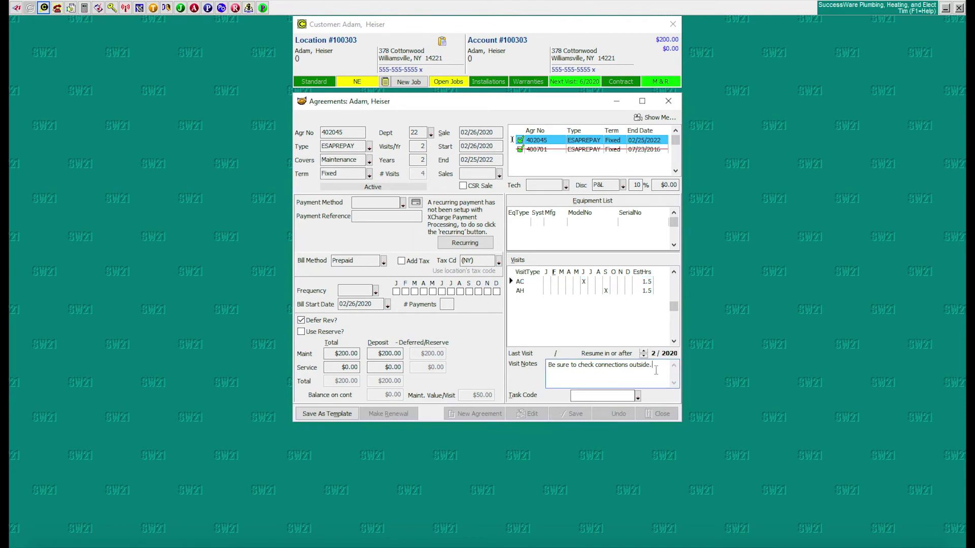
pyautogui.click(534, 285)
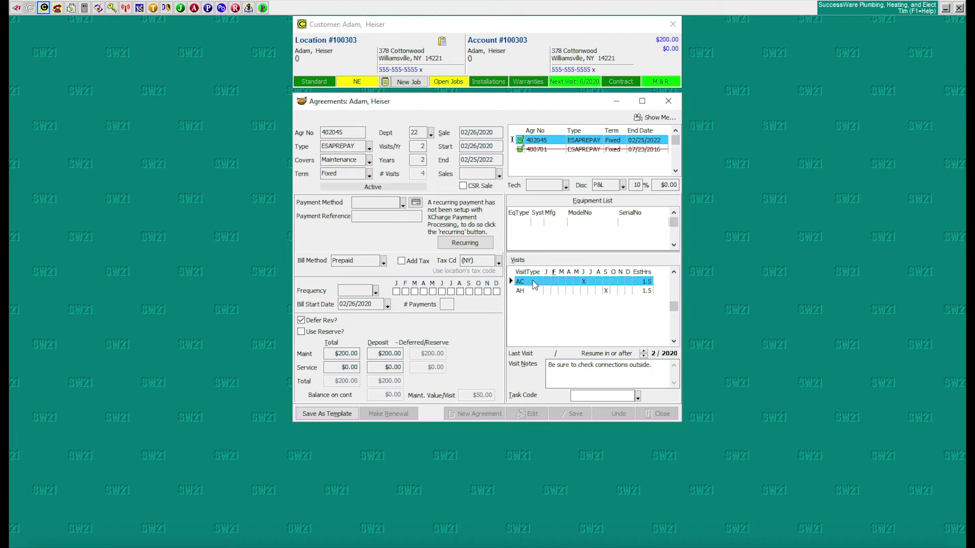
pyautogui.click(659, 367)
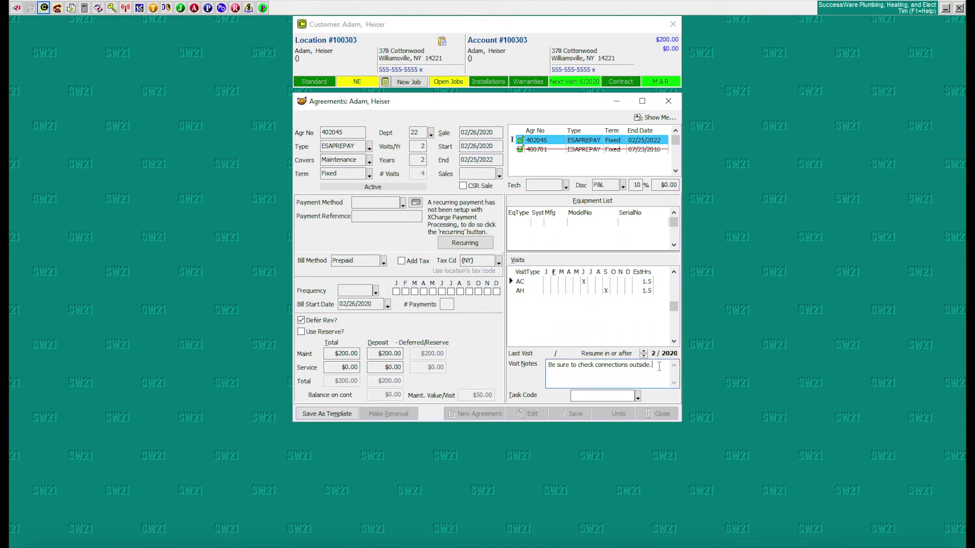
pyautogui.write('This is a note.')
pyautogui.click(572, 313)
pyautogui.rightClick(573, 316)
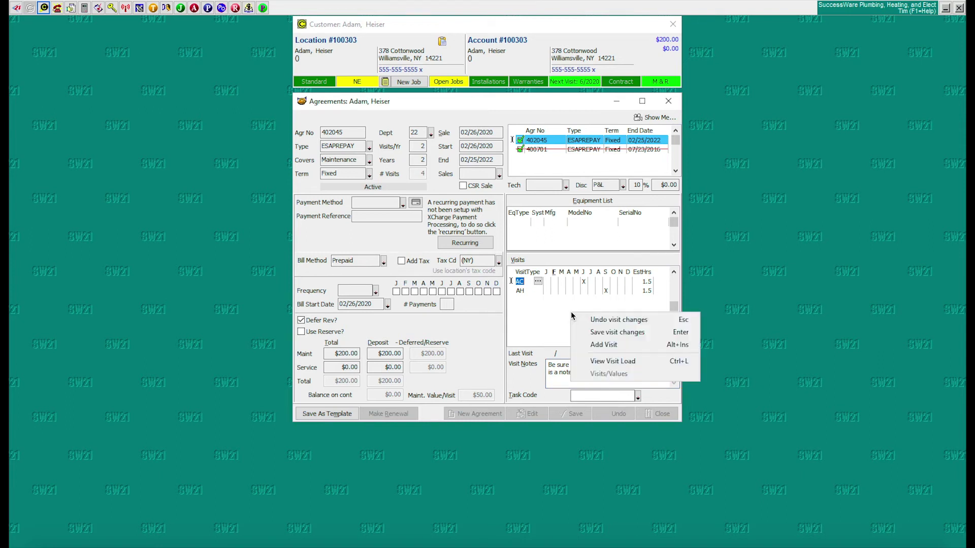
pyautogui.click(611, 333)
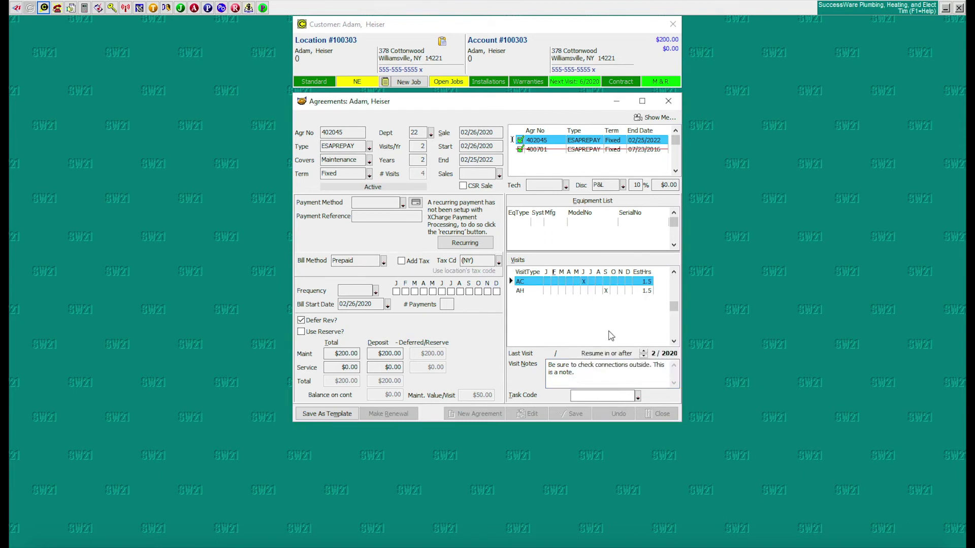
pyautogui.rightClick(574, 313)
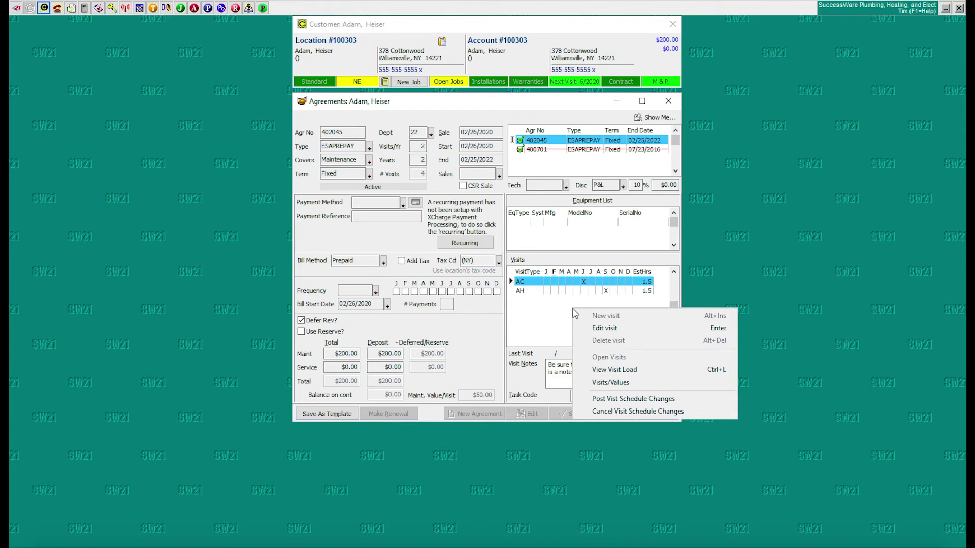
pyautogui.click(611, 400)
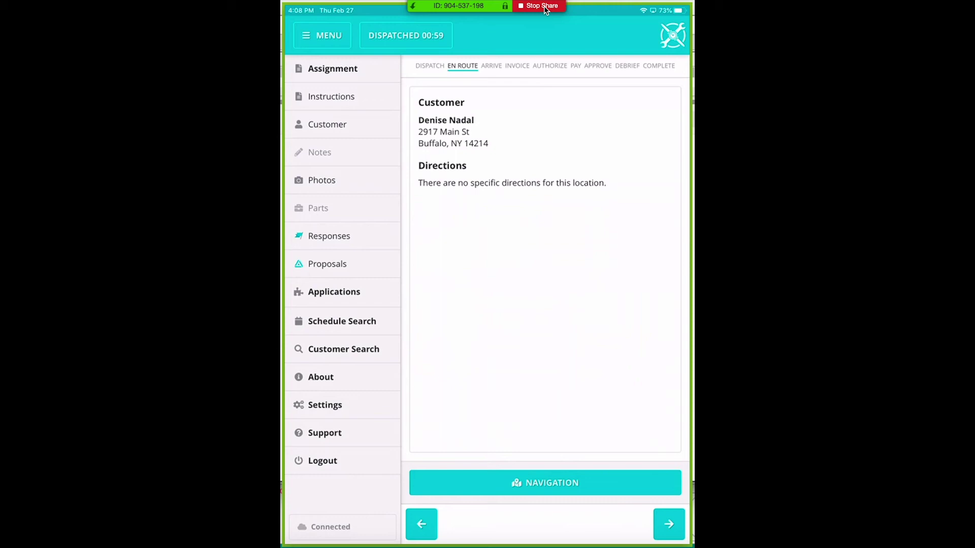
# Step: In the technician's mobile app, review the assigned customer's active agreement with its visit notes, and close the customer record
pyautogui.moveTo(545, 10)
pyautogui.click(327, 125)
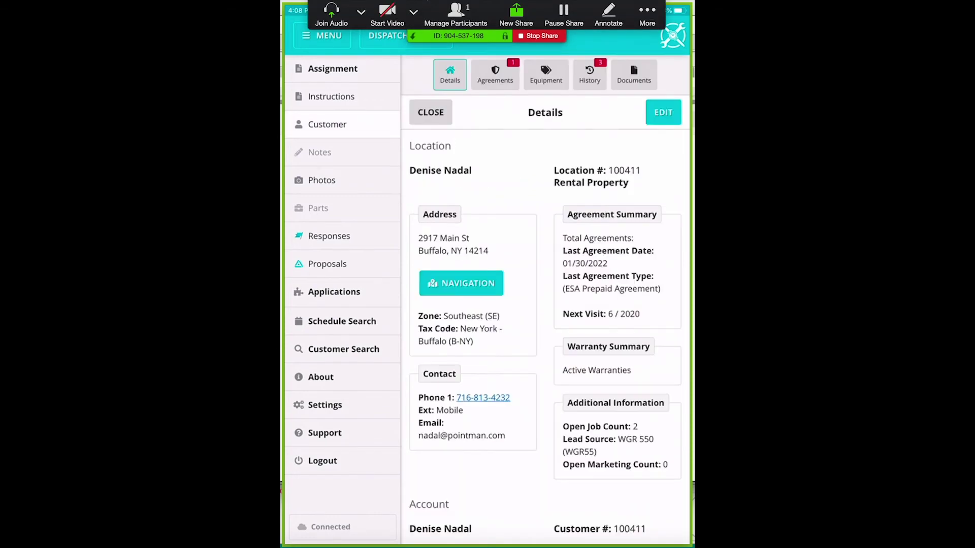
pyautogui.click(495, 75)
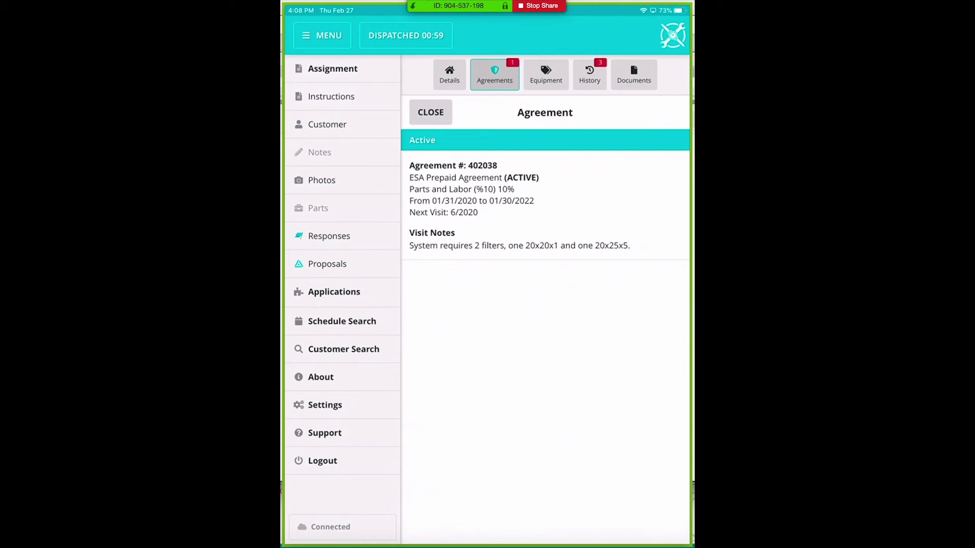
pyautogui.click(430, 113)
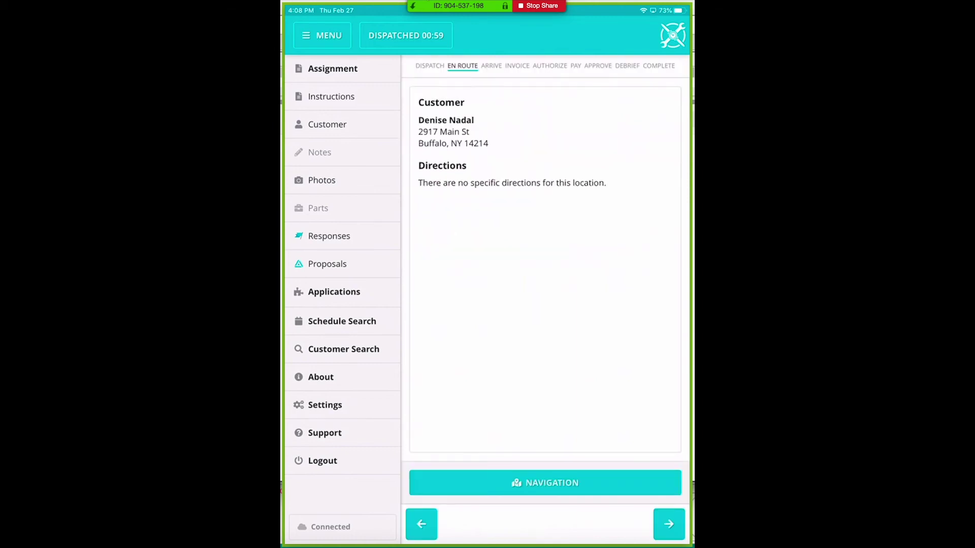
# Step: Advance the assignment to the invoice stage and add the 6/2020 AHC agreement visit as the one being completed
pyautogui.click(668, 524)
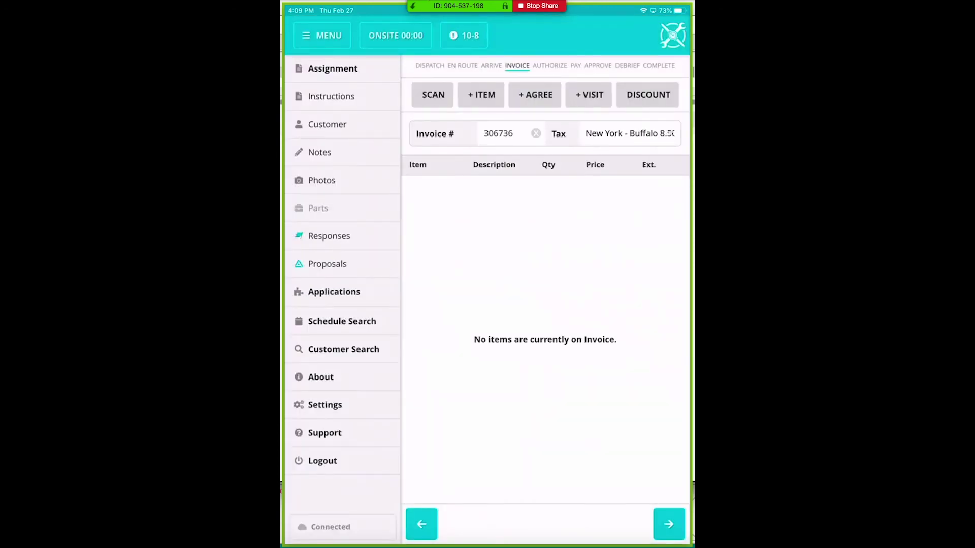
pyautogui.click(589, 94)
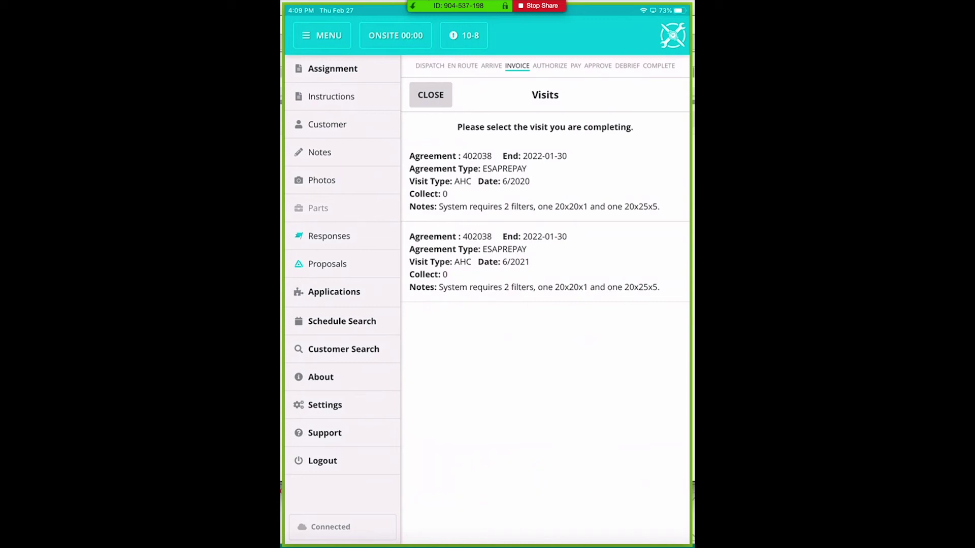
pyautogui.click(545, 182)
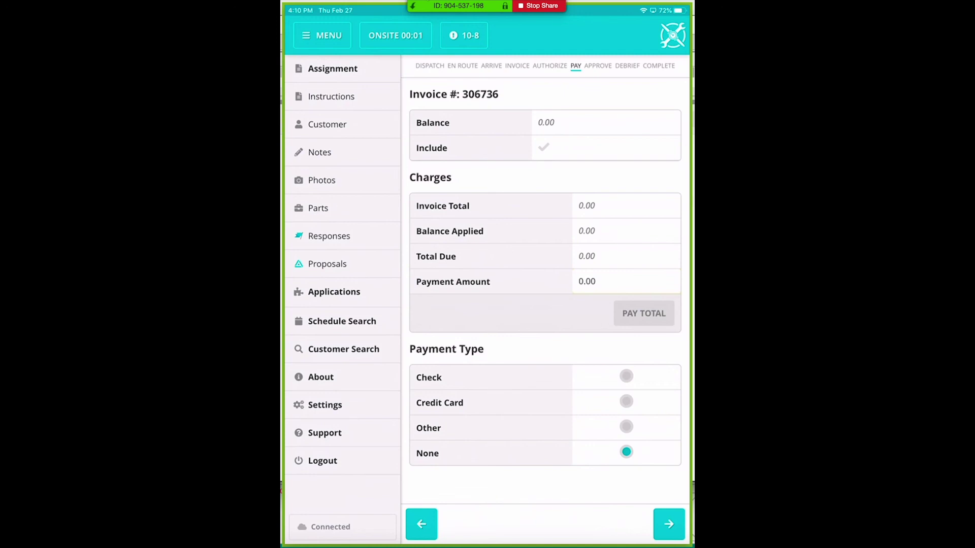
# Step: Start adding a part to the 6/2020 AHC visit and search the items for "Pleat"
pyautogui.click(342, 208)
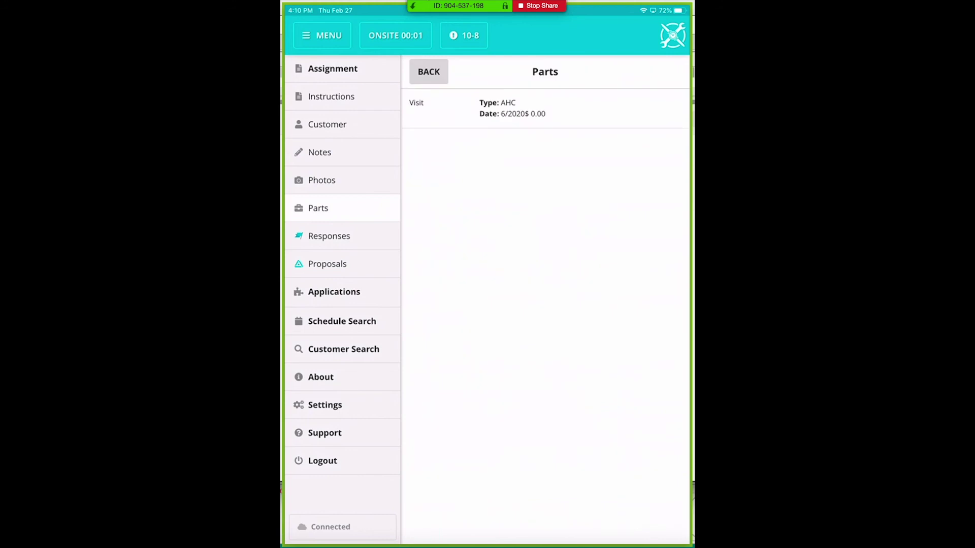
pyautogui.click(545, 109)
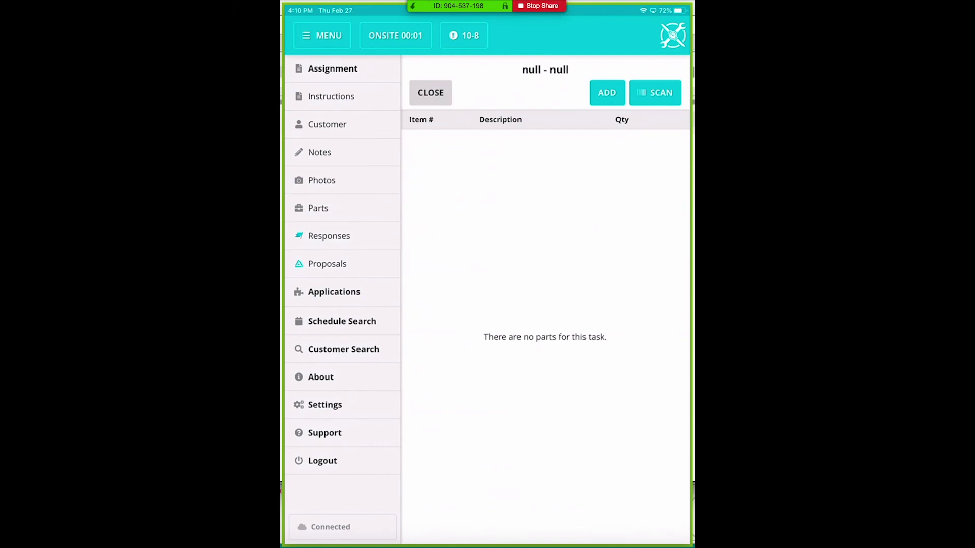
pyautogui.click(607, 92)
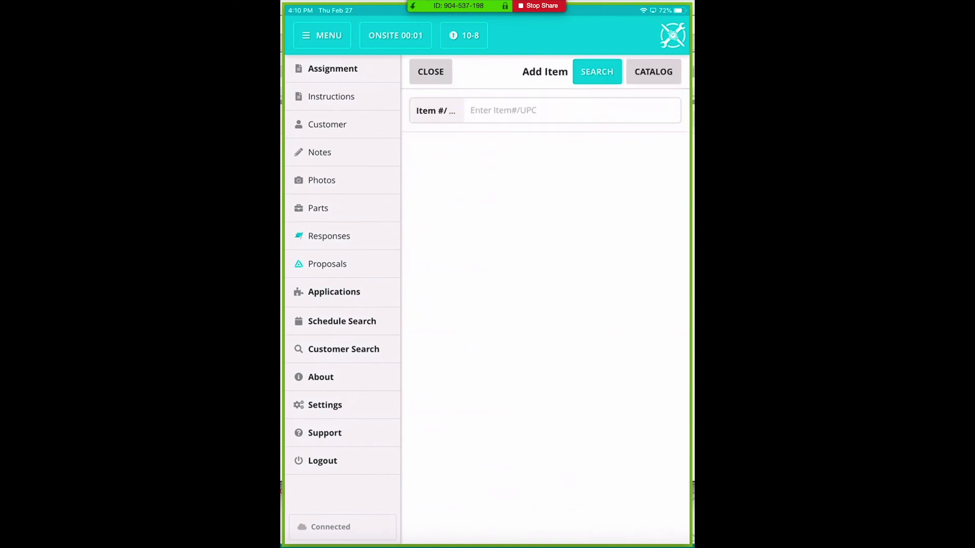
pyautogui.click(572, 110)
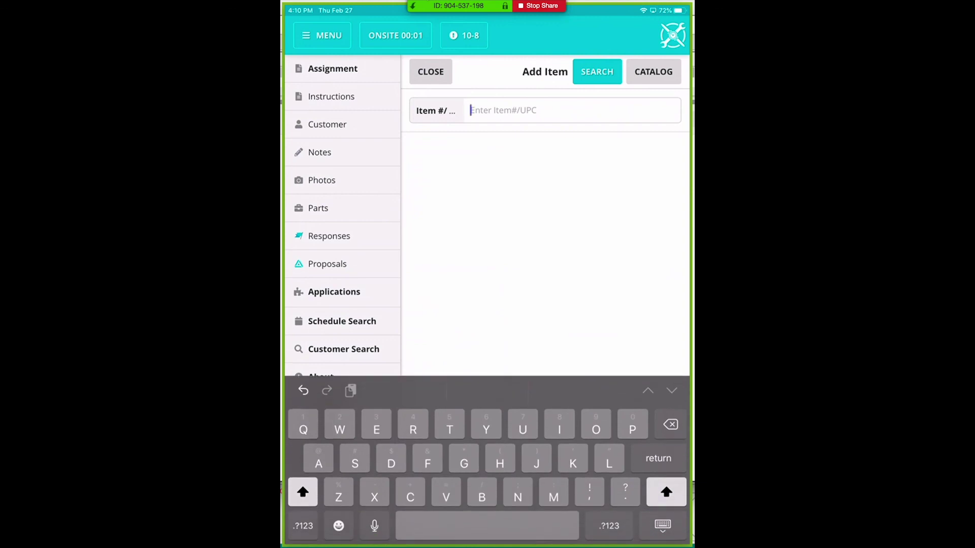
pyautogui.write('Pleat')
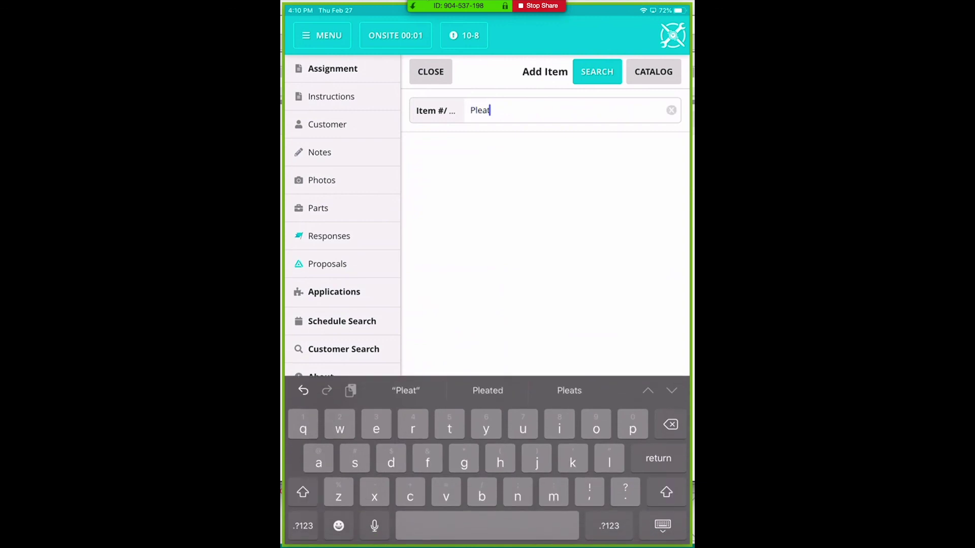
pyautogui.press('Return')
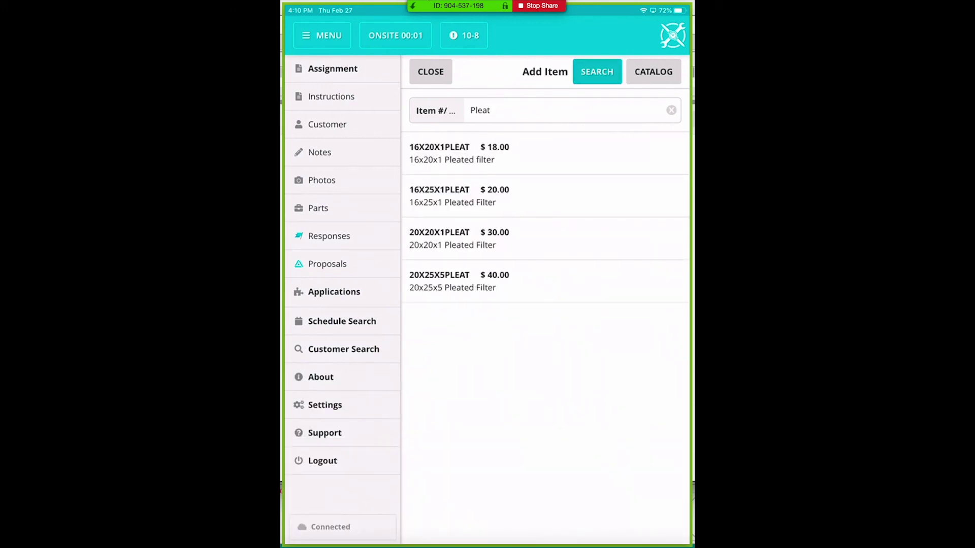
# Step: Add one 20x20x1 pleated filter and one 20x25x5 pleated filter to the visit's parts, and return to its parts list
pyautogui.click(459, 238)
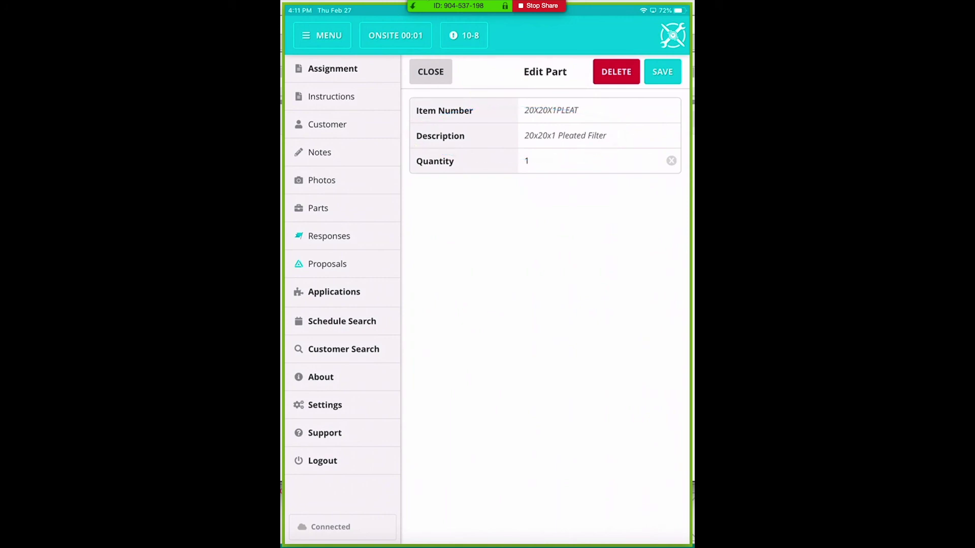
pyautogui.click(663, 72)
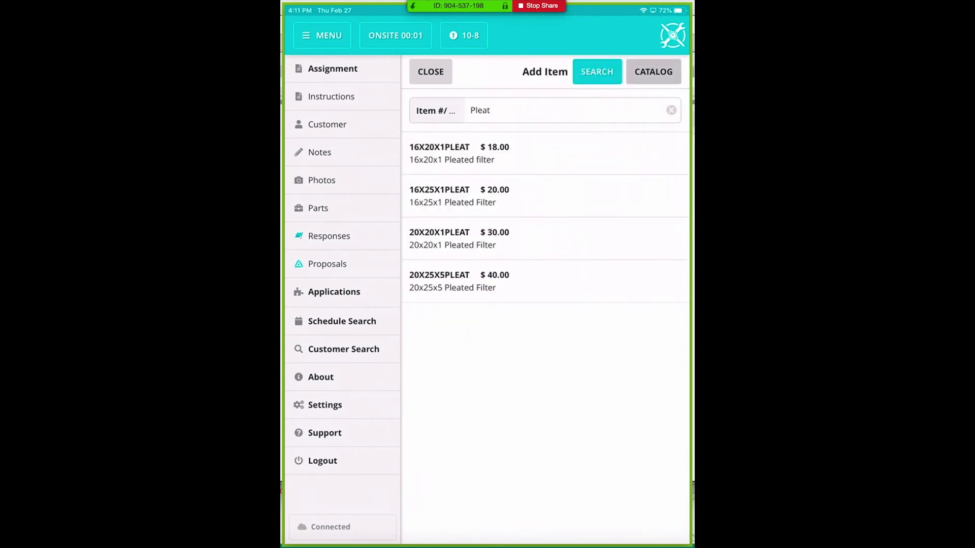
pyautogui.click(457, 281)
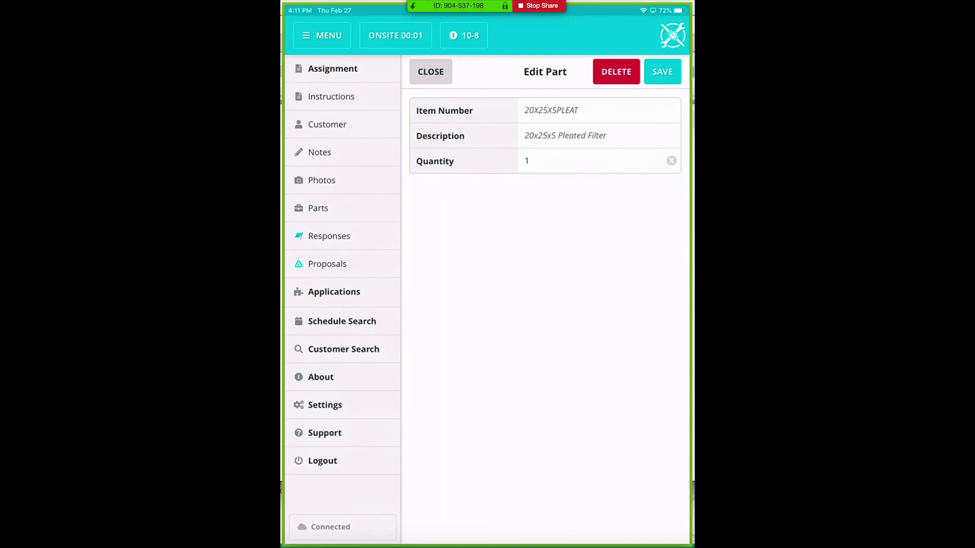
pyautogui.click(663, 72)
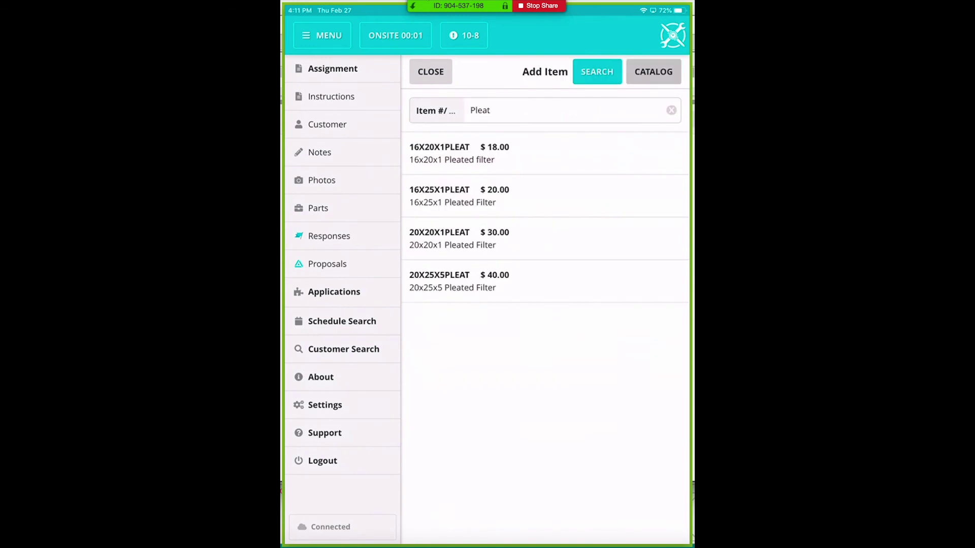
pyautogui.click(431, 72)
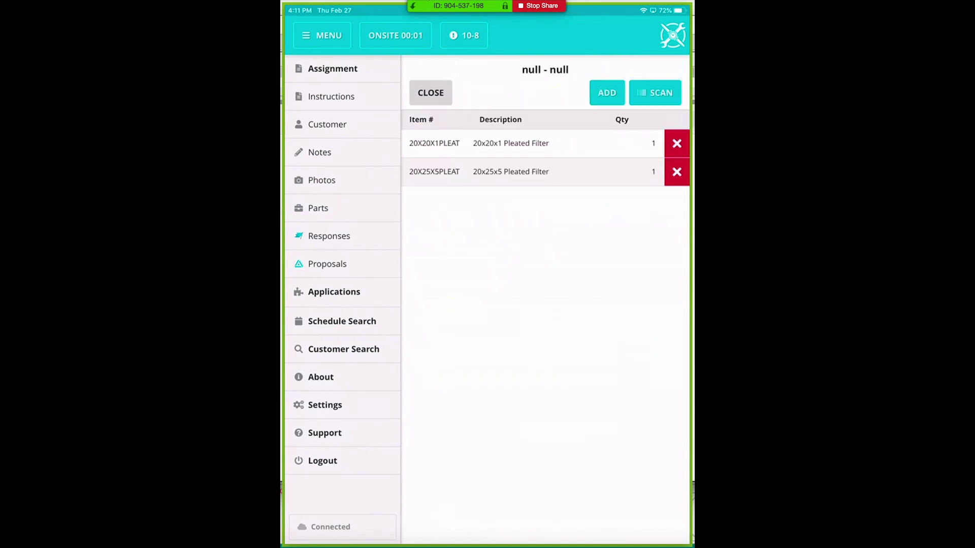